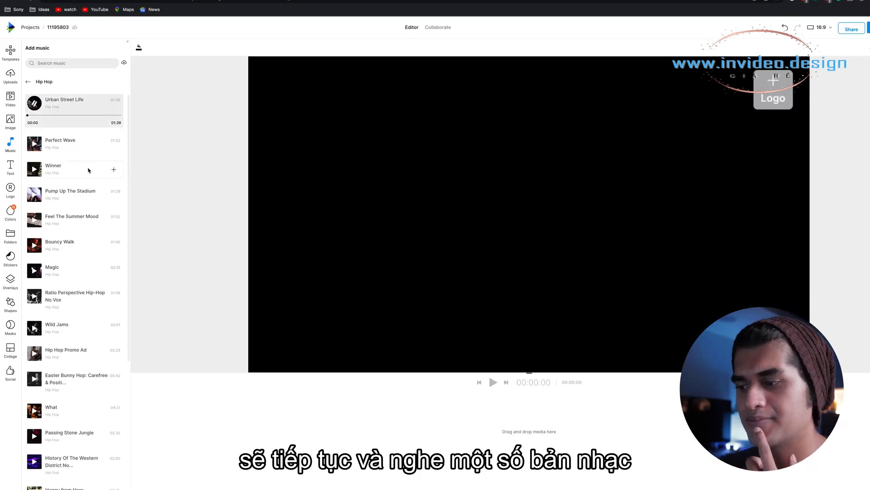
Preview the Hip Hop music tracks Winner and Feel The Summer Mood, skipping partway into Feel The Summer Mood.
key("XF86AudioRaiseVolume")
left_click(40, 165)
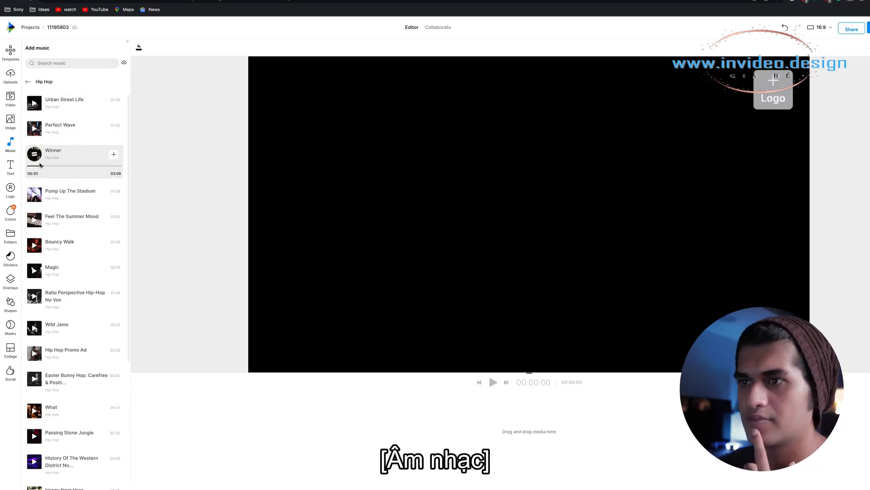
left_click(36, 155)
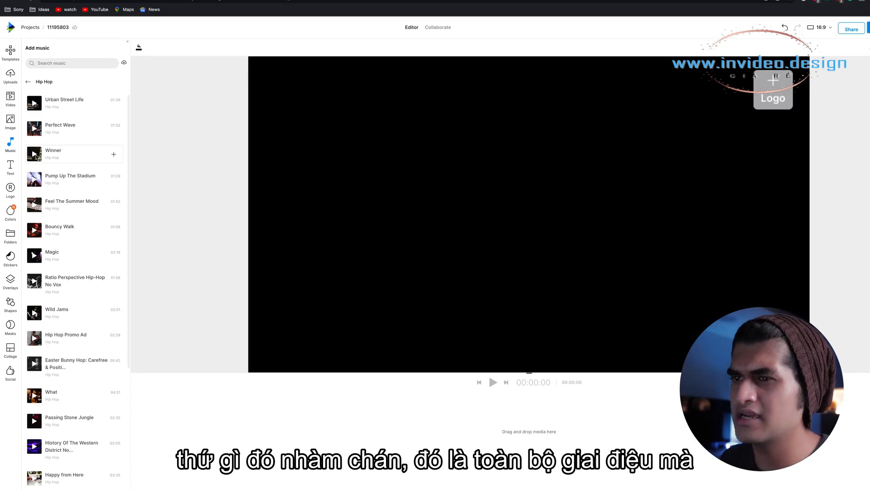
left_click(34, 204)
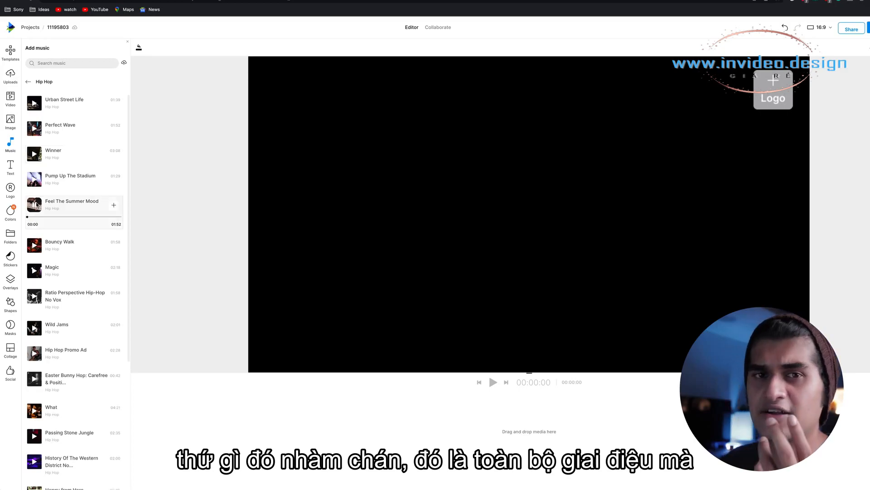
left_click(50, 217)
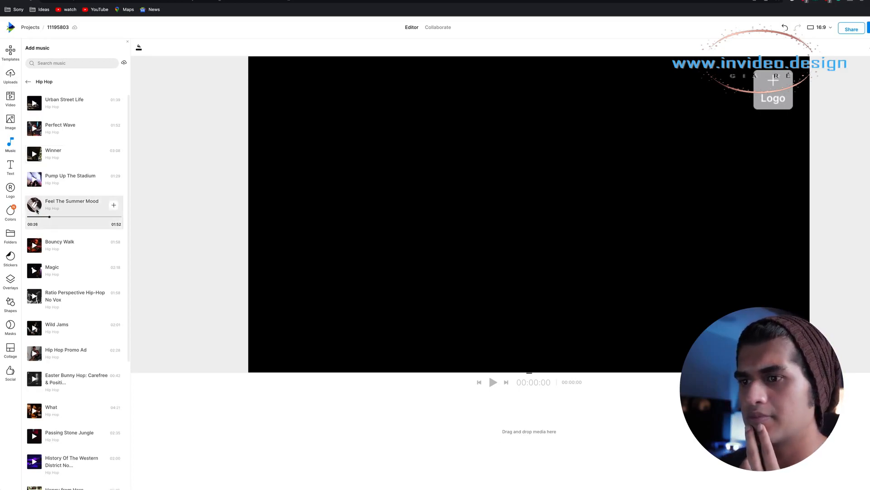
Preview the Hip Hop Promo Ad track, add it to the timeline and play it briefly.
scroll(36, 213, "down", 2)
left_click(34, 259)
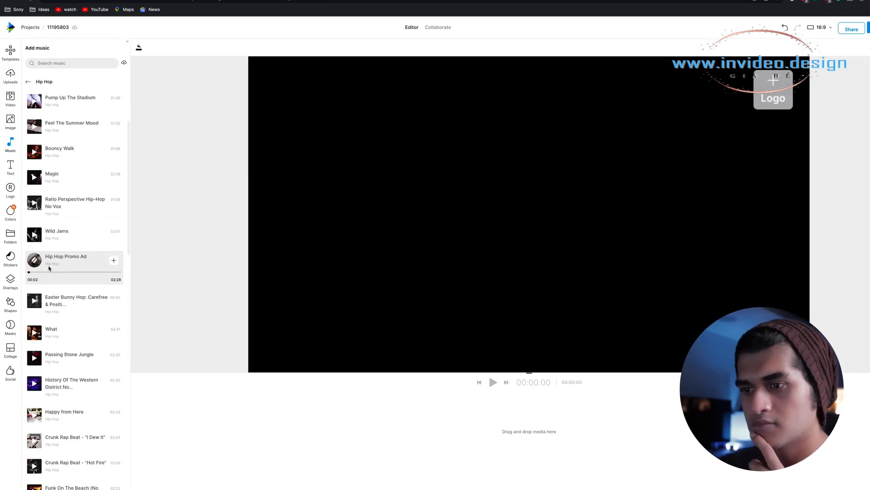
left_click(35, 261)
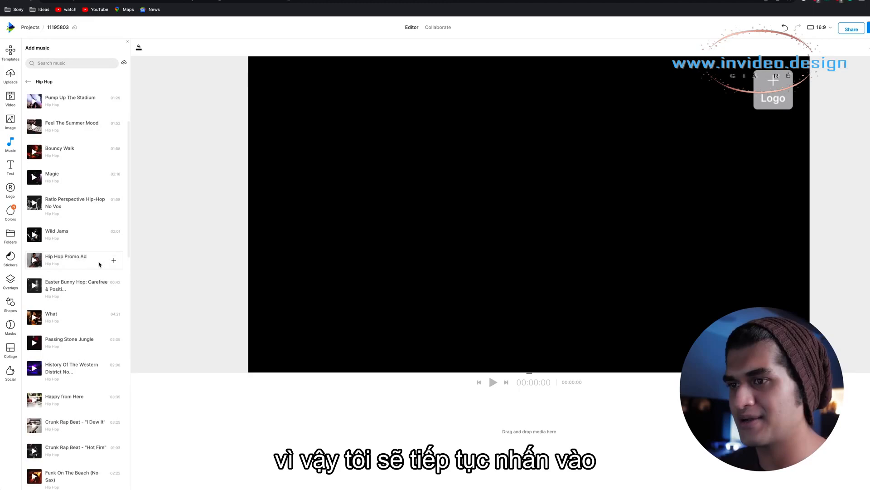
left_click(113, 261)
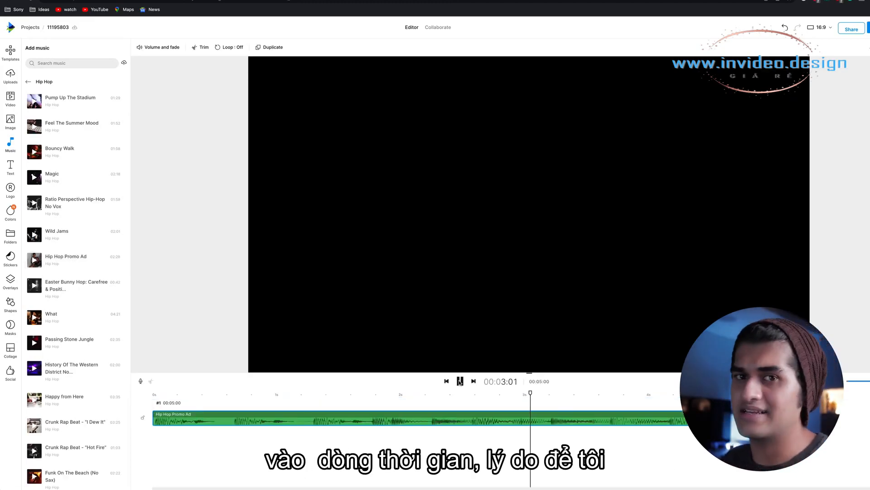
key("space")
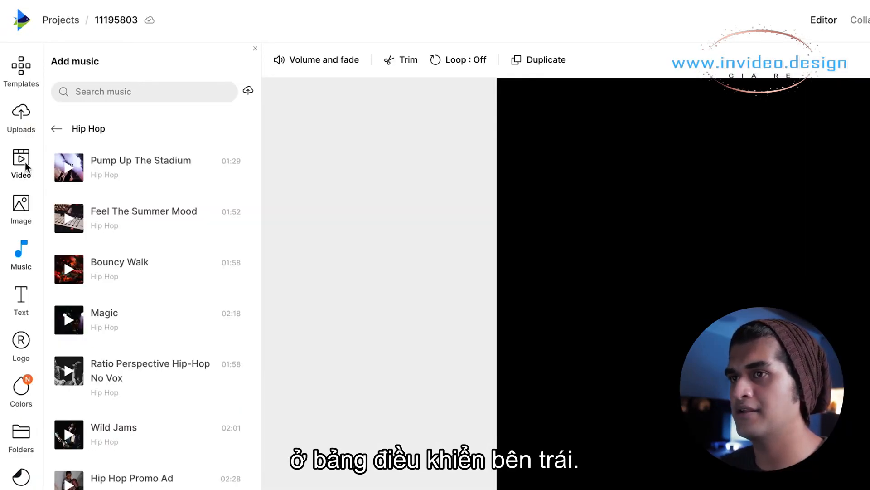
Search the stock videos for milkshake and open the clip of pink milkshake bubbles for trimming.
left_click(13, 100)
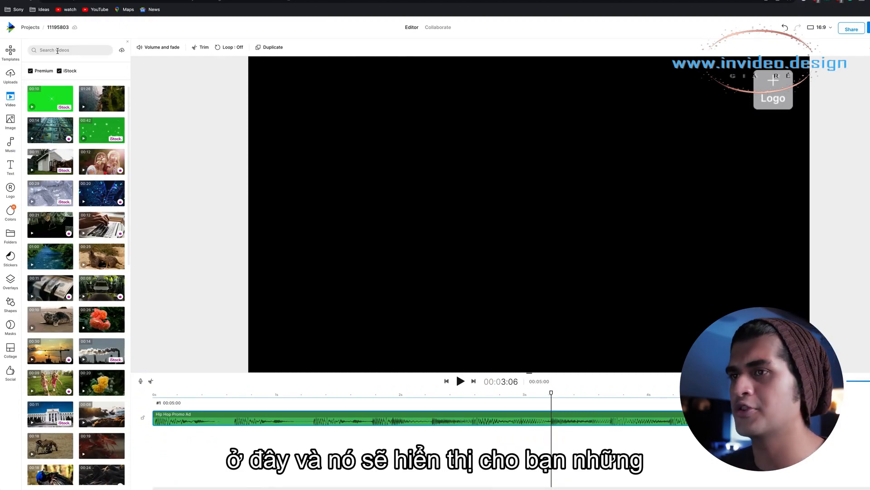
left_click(59, 51)
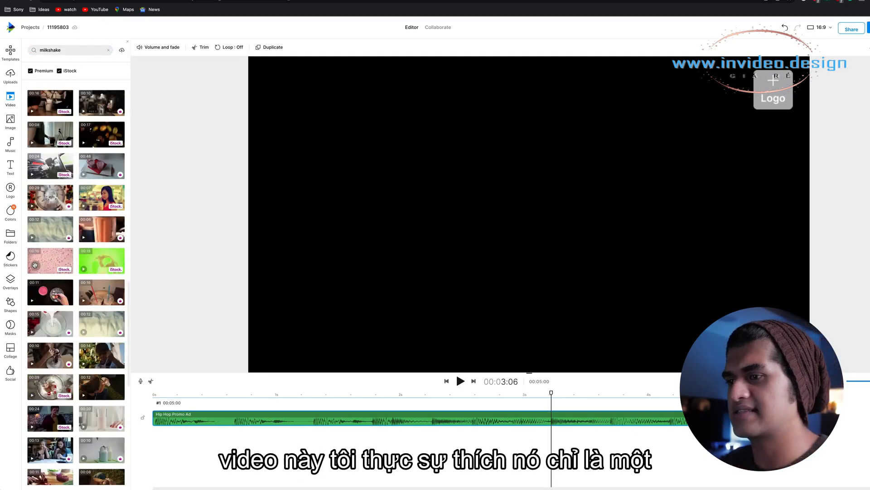
left_click(34, 265)
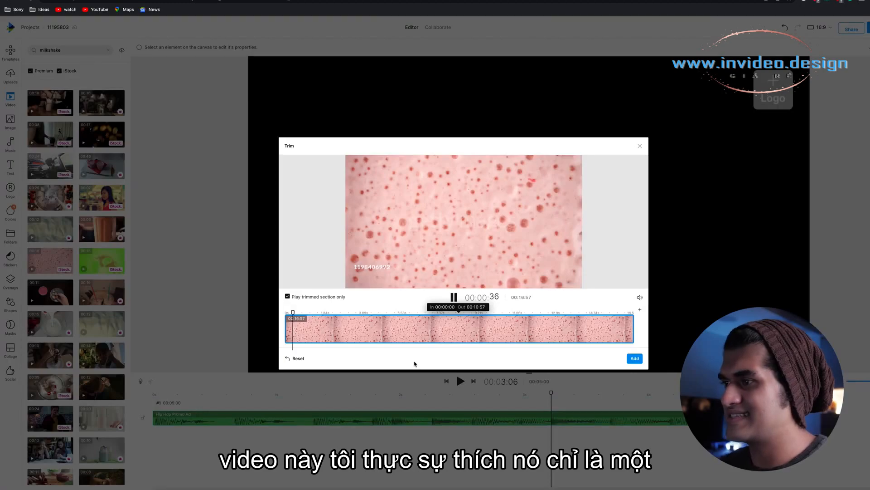
Trim the pink milkshake clip to end at 00:02:41 and add it to the timeline.
key("space")
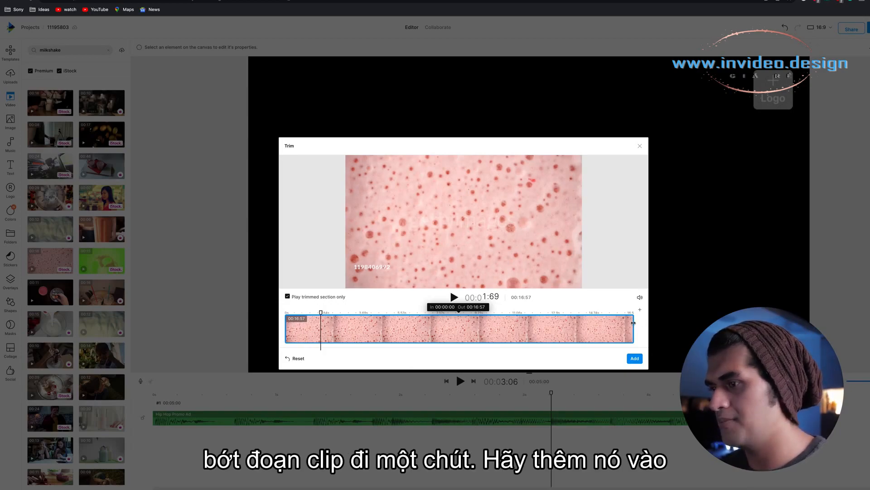
left_click_drag(634, 324, 337, 326)
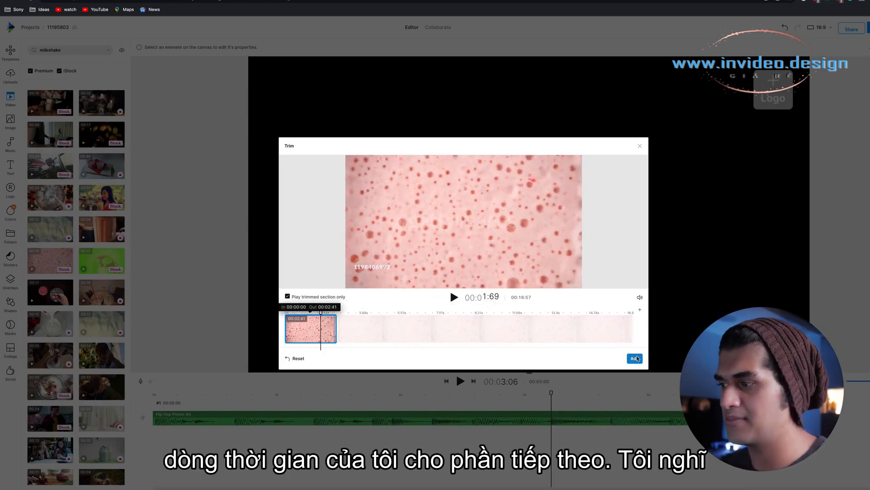
left_click(634, 358)
Search the stock videos for chocolate splash and preview the orange-background splash clip for trimming.
left_click(108, 50)
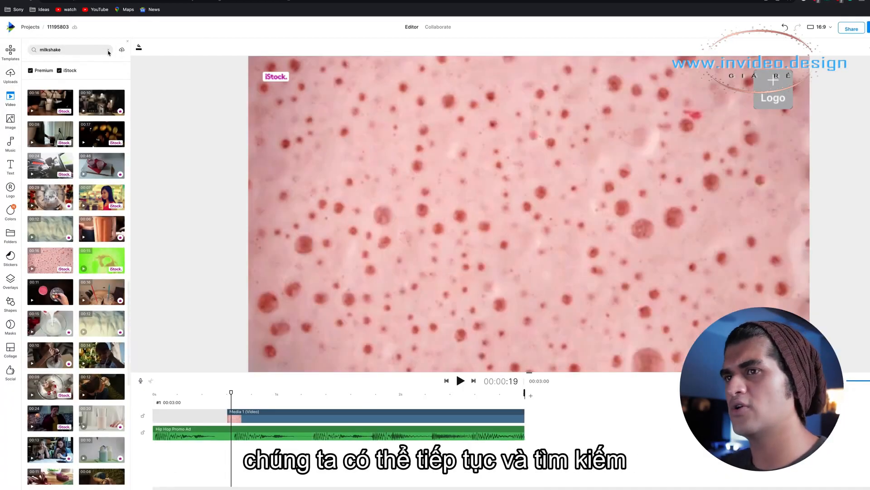
type("chocolate")
key("Return")
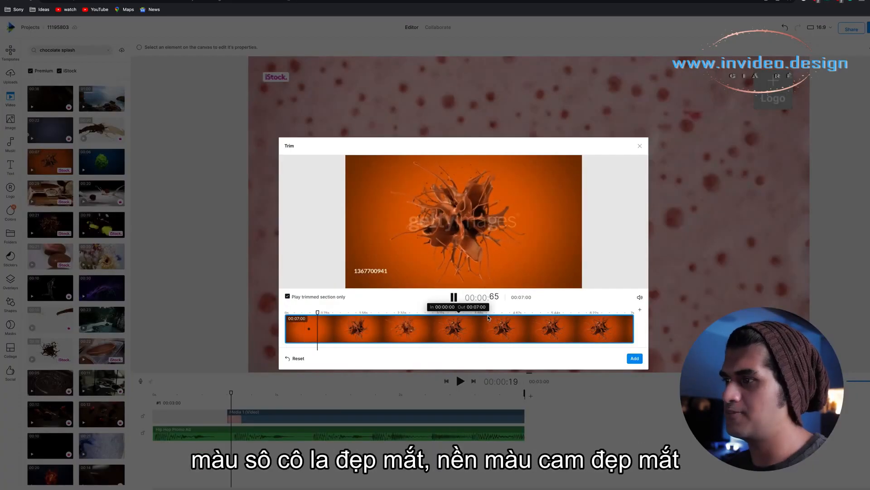
key("space")
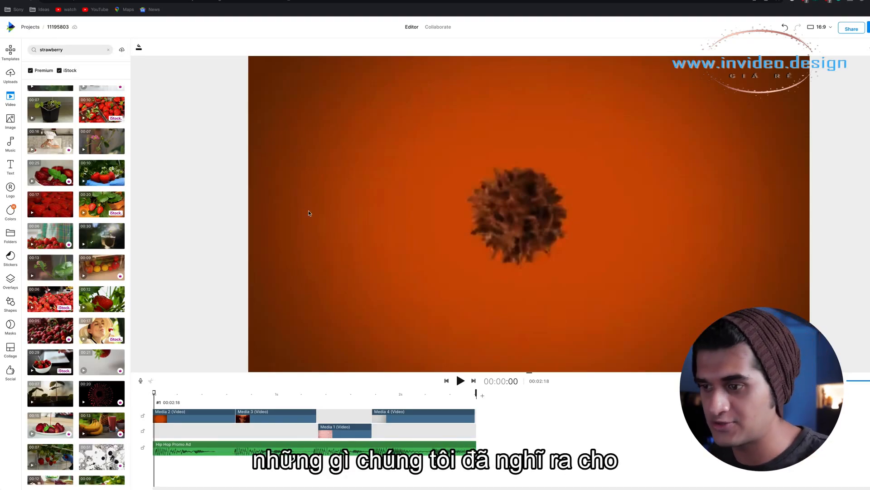
Play the assembled clips, and add the strawberry milkshake carton image after them, enlarged and centred on the canvas.
key("space")
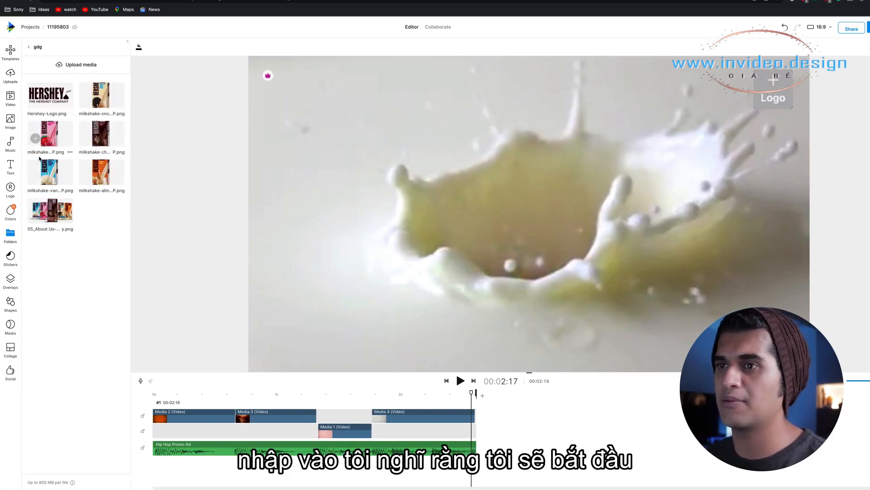
left_click(35, 138)
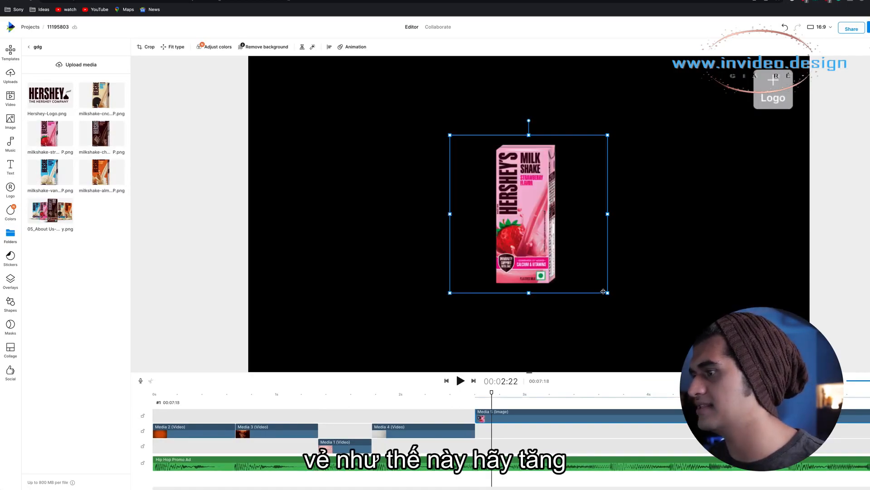
left_click_drag(604, 291, 647, 331)
left_click_drag(548, 203, 529, 182)
left_click(495, 394)
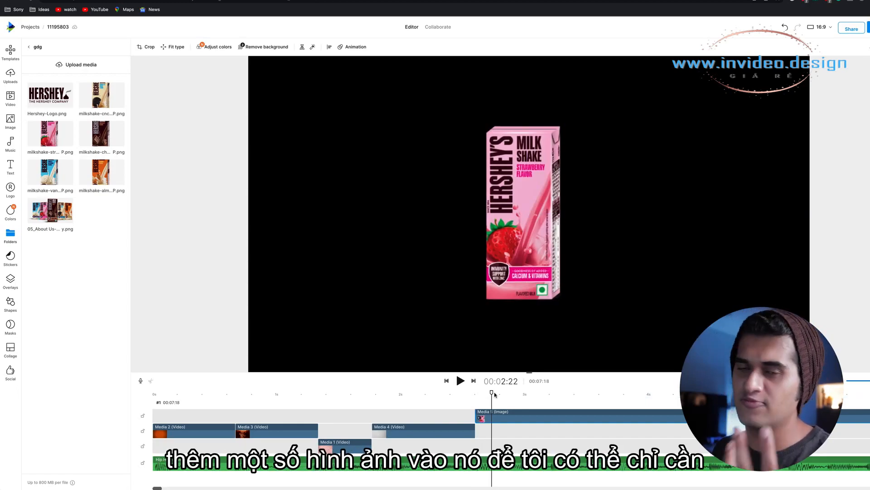
Give the strawberry carton image the entrance animation Fade from right big and play it back.
left_click(515, 415)
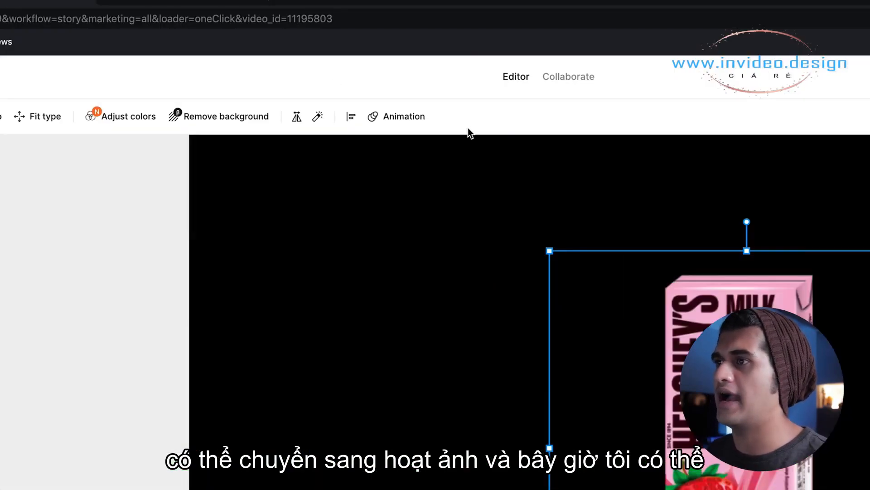
left_click(401, 116)
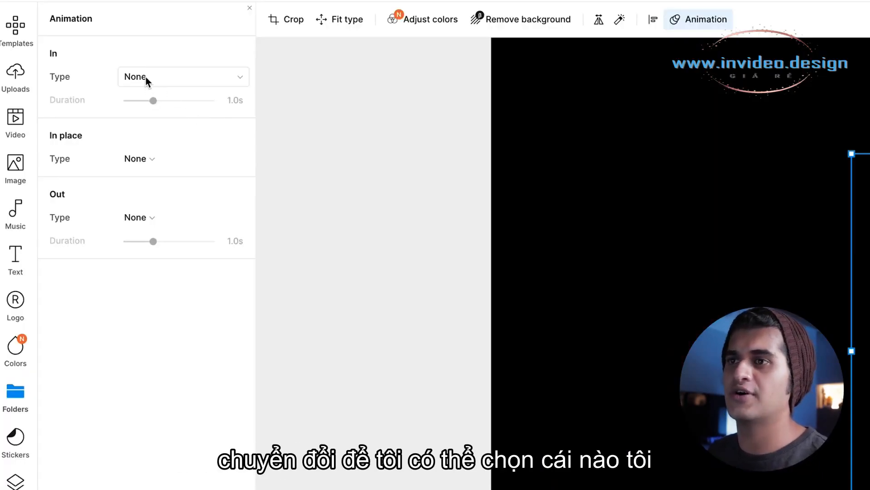
left_click(145, 77)
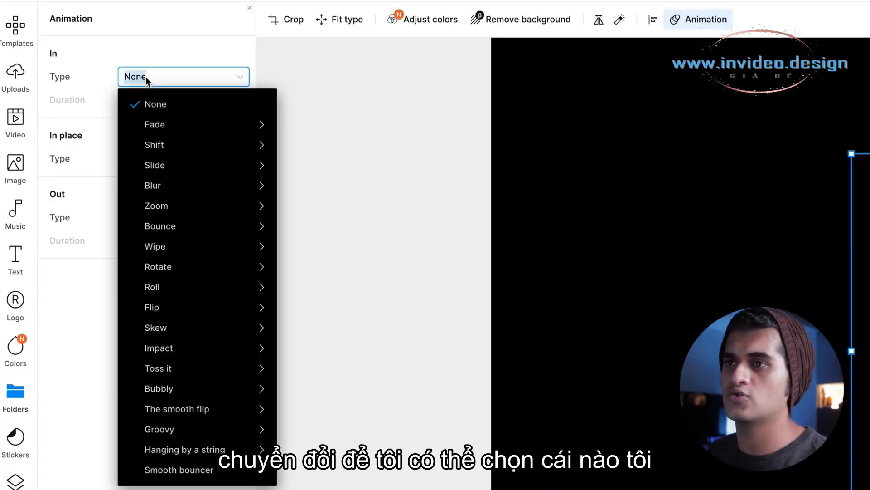
mouse_move(236, 330)
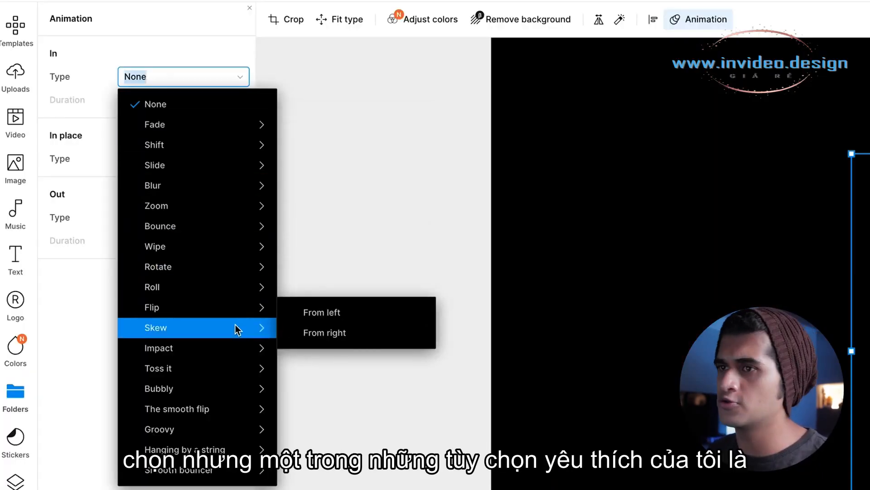
mouse_move(228, 121)
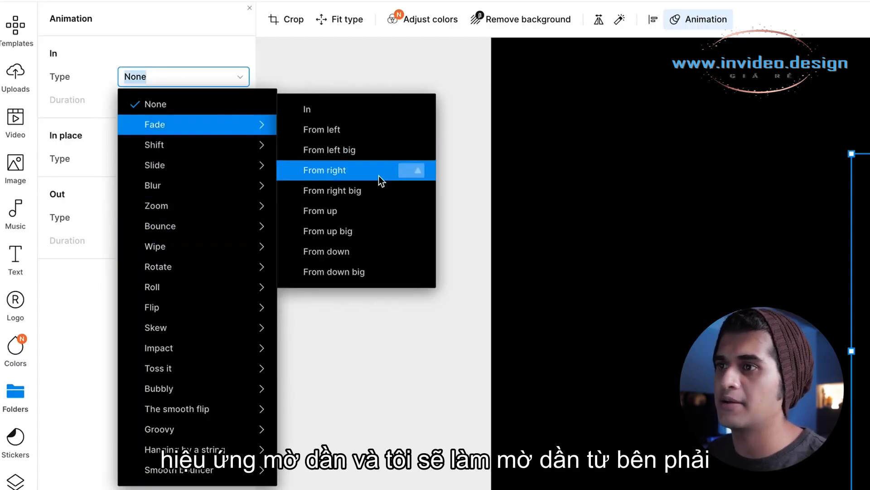
left_click(385, 190)
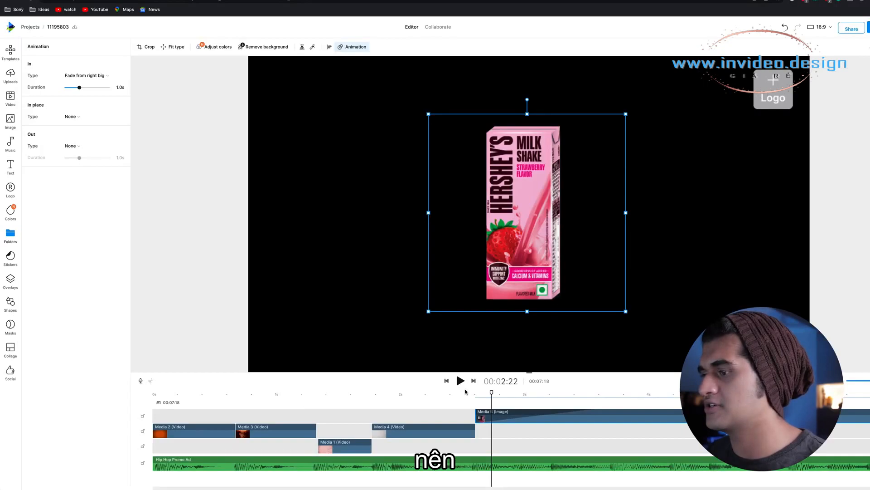
left_click(461, 380)
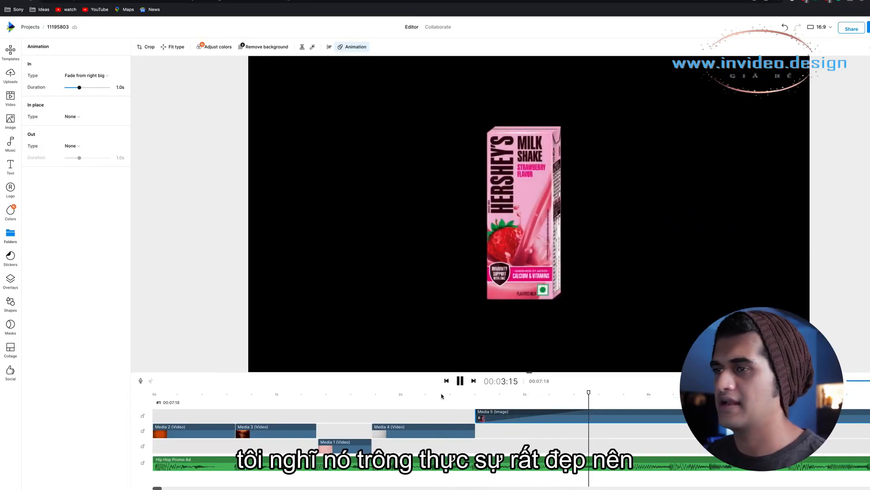
key("space")
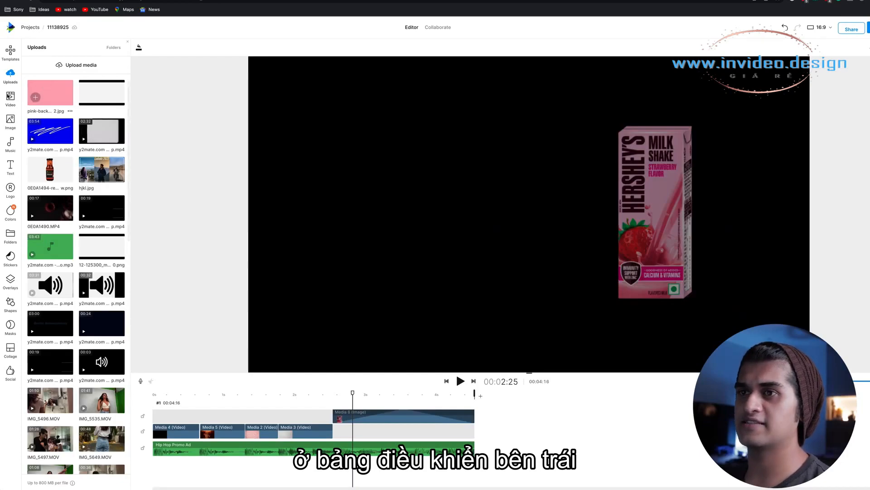
Search the stock videos for strawberry flying and add the clip of strawberries bursting over white to the timeline.
left_click(12, 100)
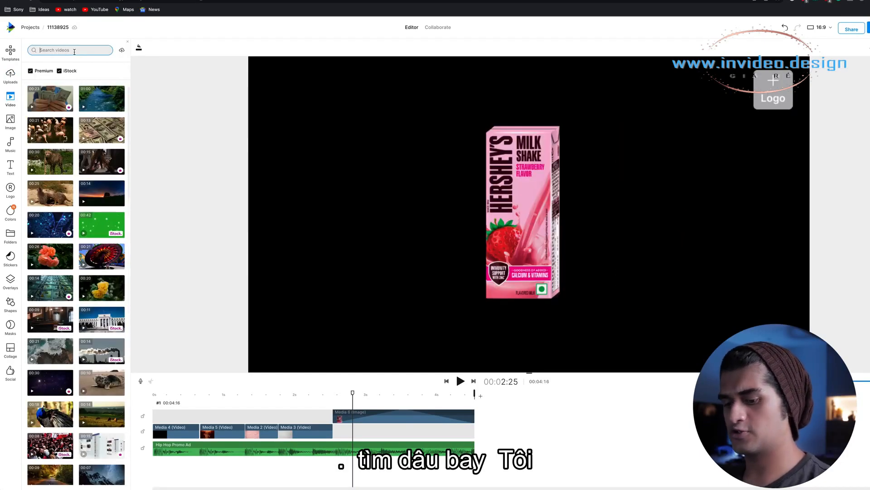
type("strawberry flying")
key("Return")
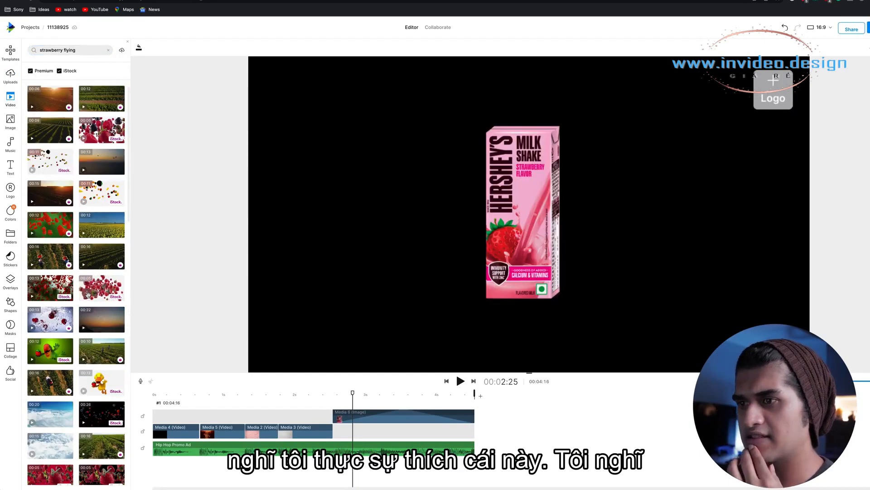
left_click(88, 294)
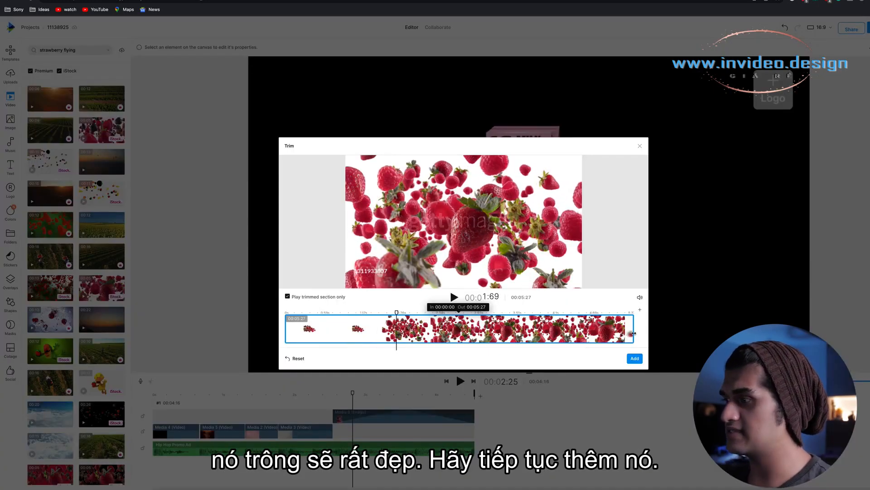
left_click(634, 358)
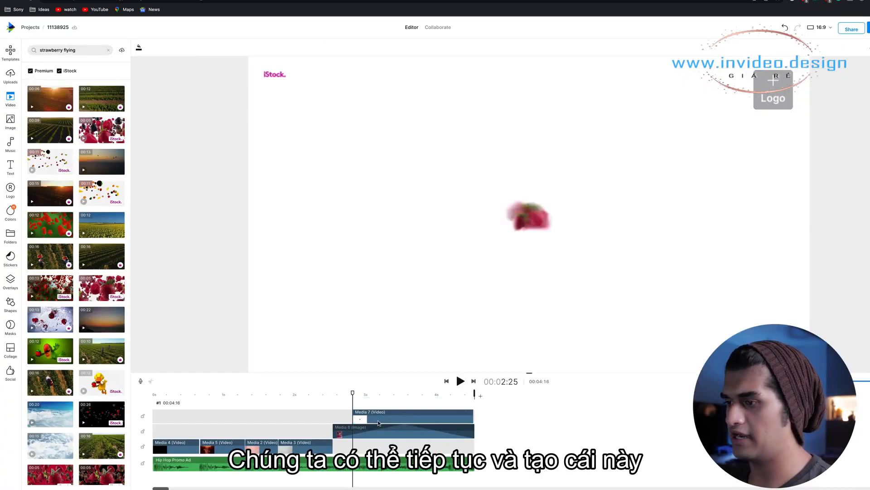
Place the flying strawberries clip beneath the carton image, starting where the milk splash clip ends, and play the result.
left_click_drag(379, 423, 359, 445)
left_click(330, 393)
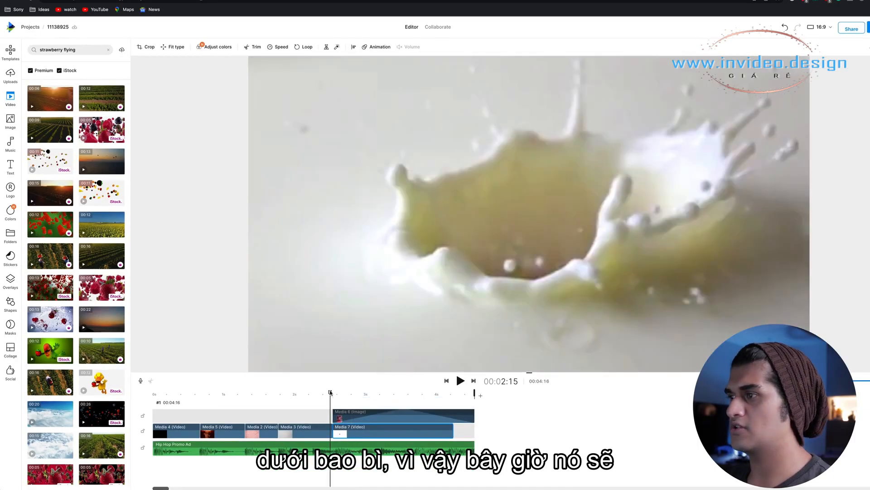
key("space")
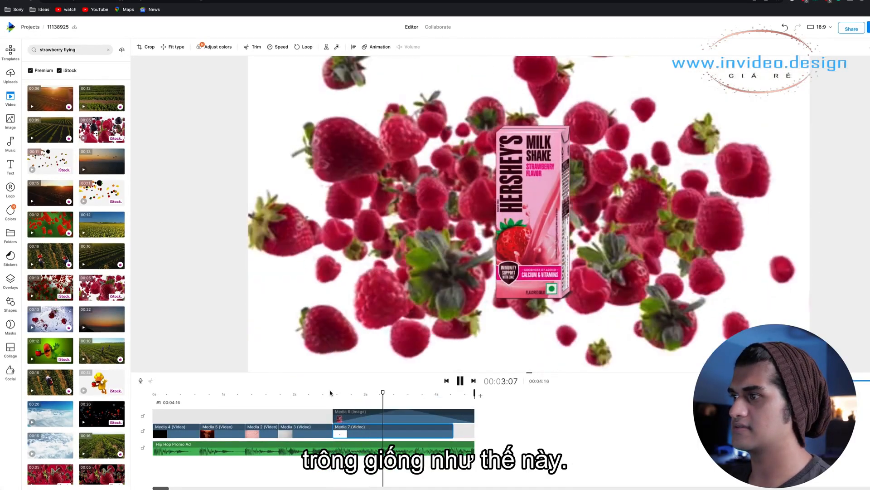
key("space")
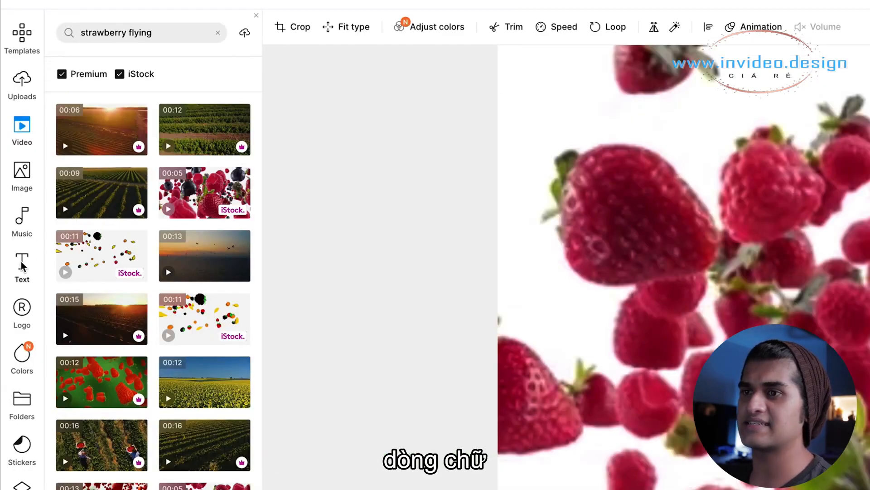
Add a heading reading STRAWBERRY over the strawberries clip and set its font to Alegreya Sans Black Italic.
left_click(10, 165)
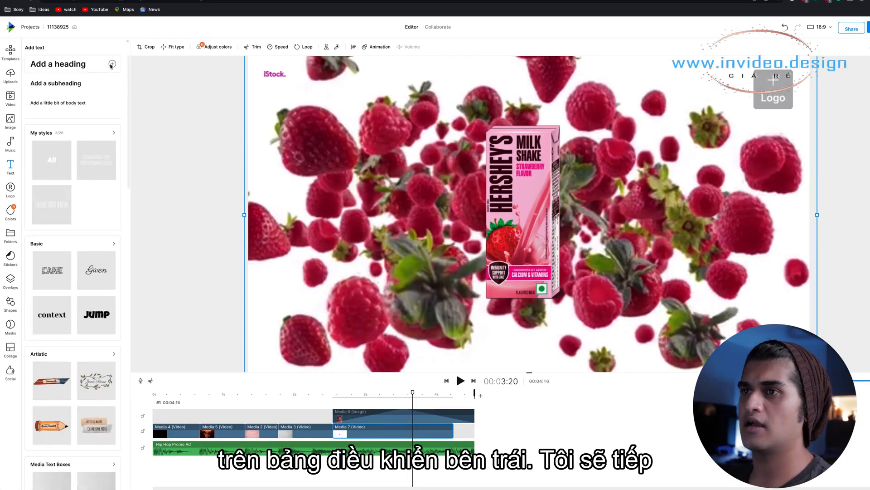
left_click(112, 64)
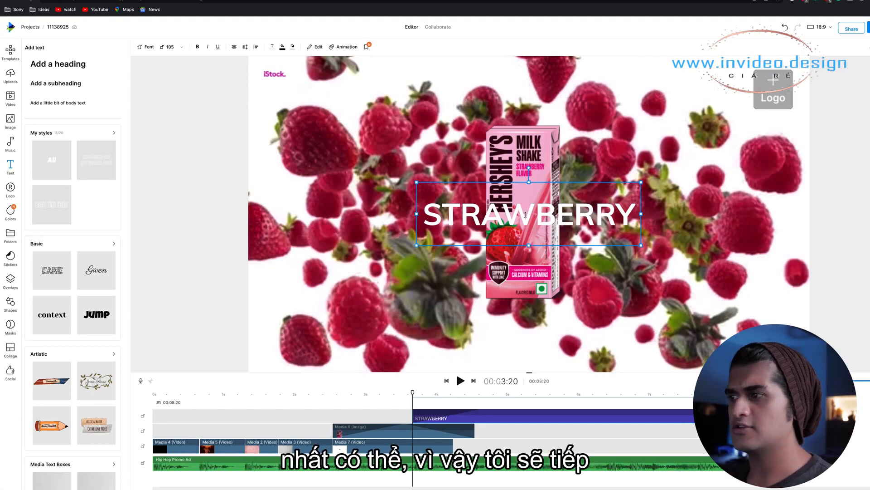
double_click(526, 215)
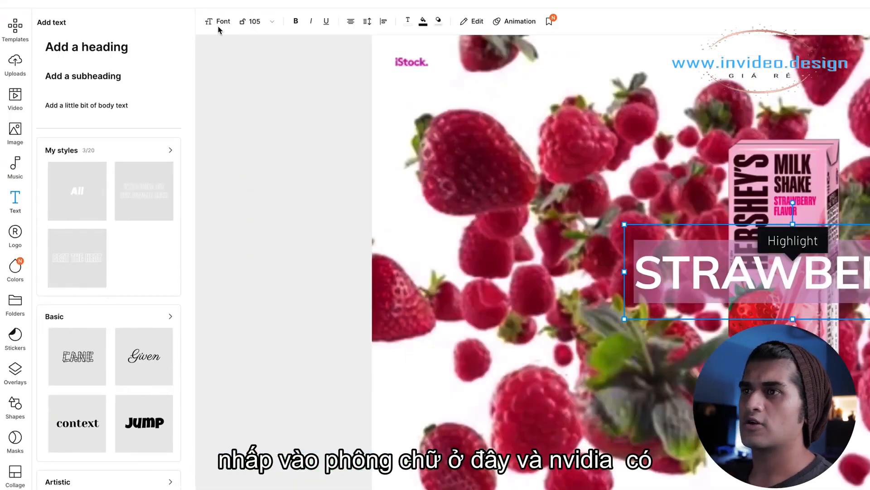
left_click(219, 25)
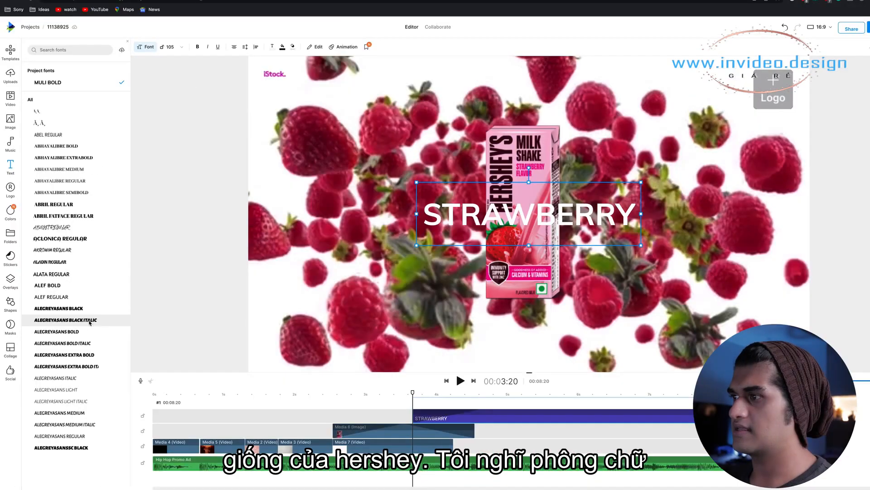
left_click(133, 432)
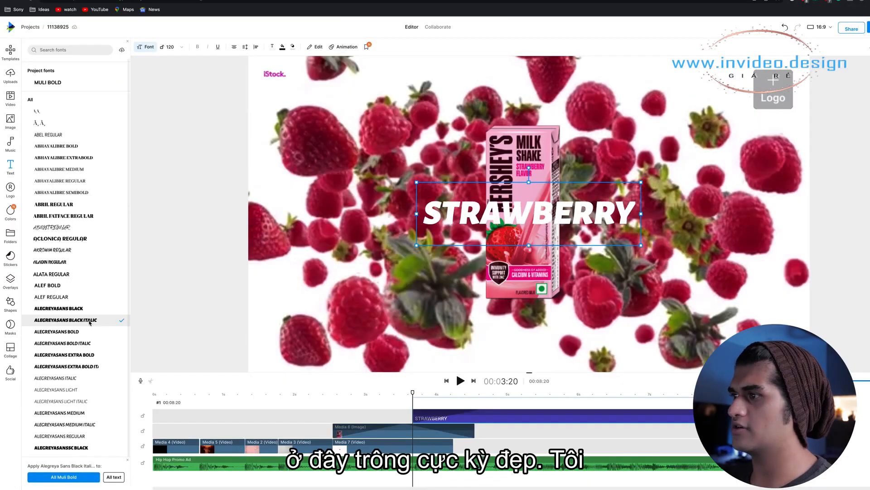
Enlarge the STRAWBERRY heading to font size 273 and place its layer beneath the carton image, starting at the same time.
double_click(510, 217)
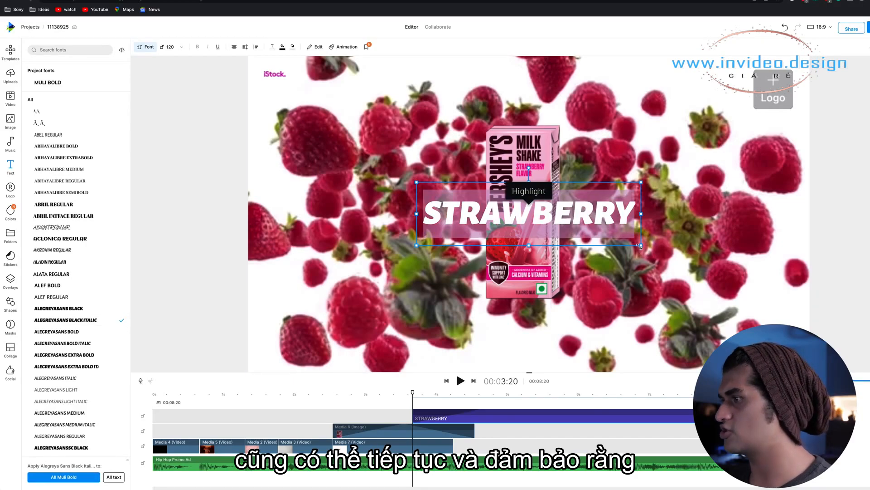
left_click_drag(641, 245, 834, 299)
left_click_drag(419, 299, 273, 287)
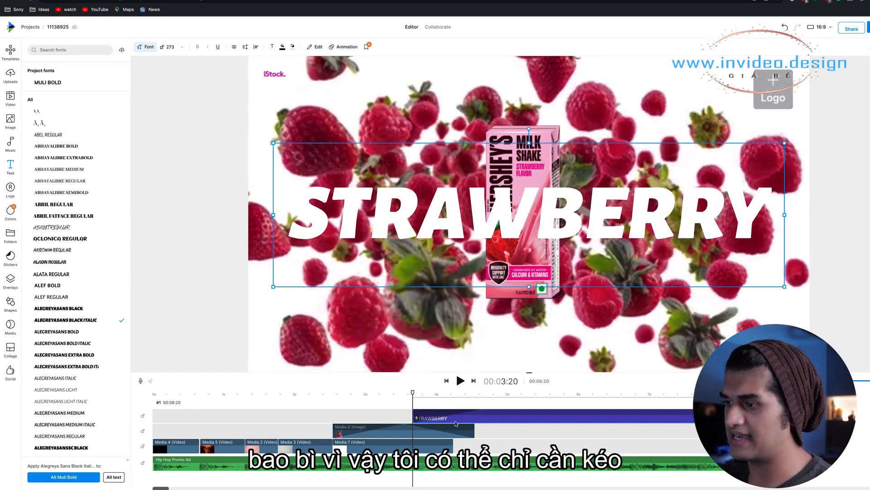
left_click_drag(455, 423, 372, 433)
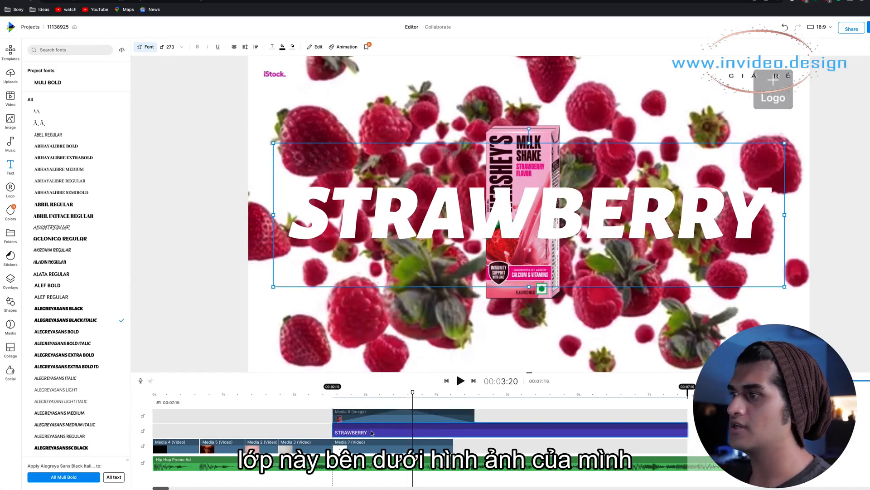
Color the STRAWBERRY heading pink (#FB78EF) and turn on a black text shadow.
left_click(653, 319)
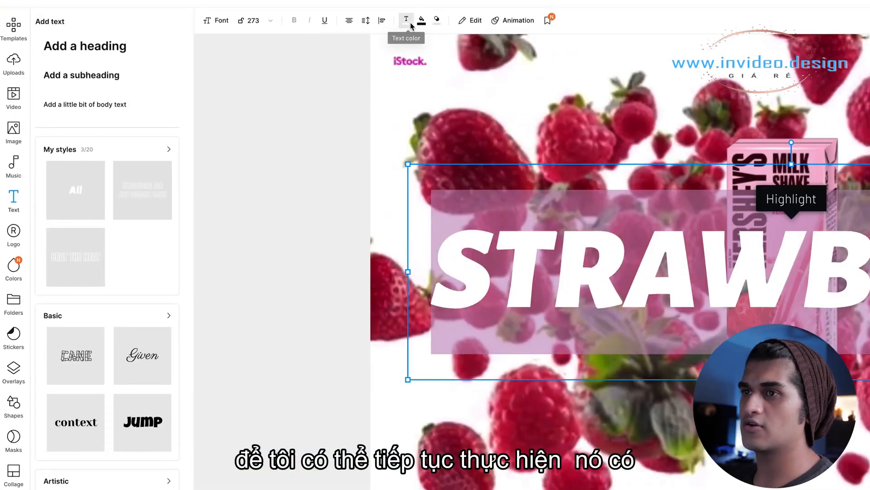
left_click(411, 25)
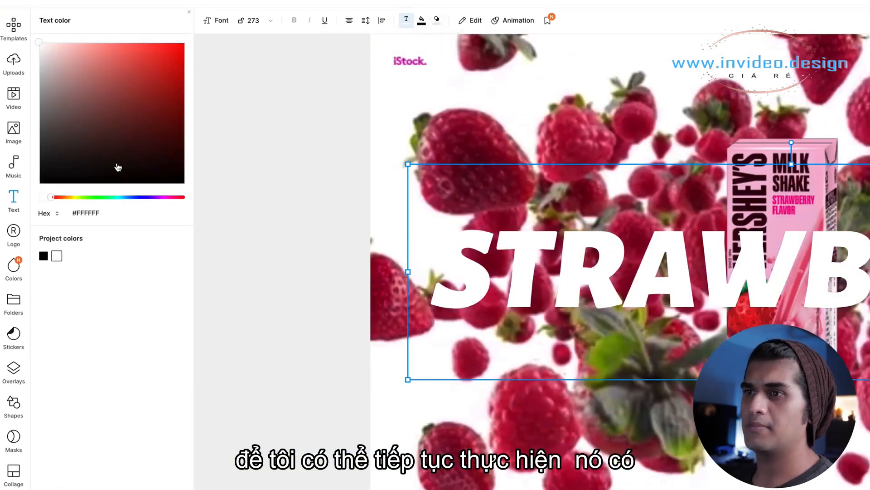
left_click_drag(116, 196, 164, 197)
left_click(116, 45)
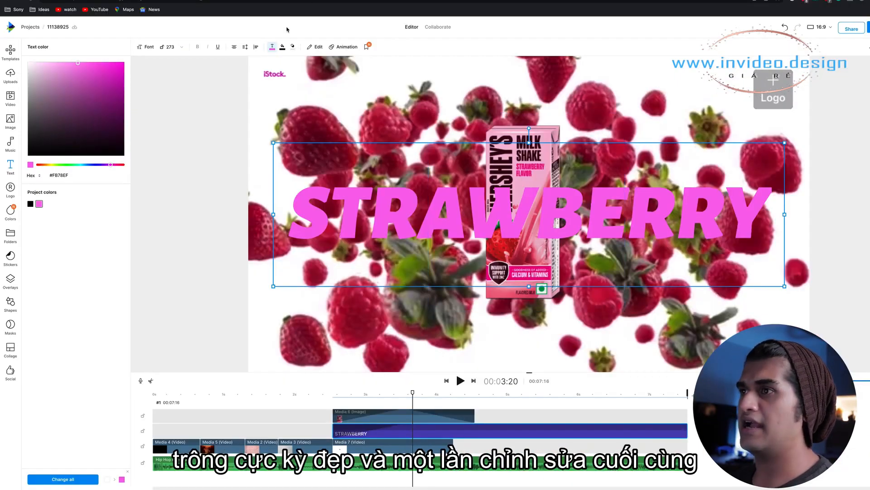
left_click(295, 50)
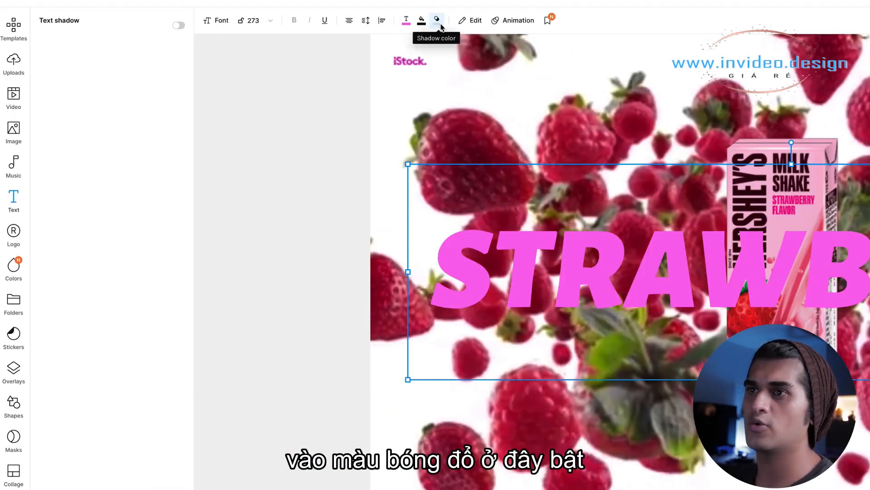
left_click(179, 25)
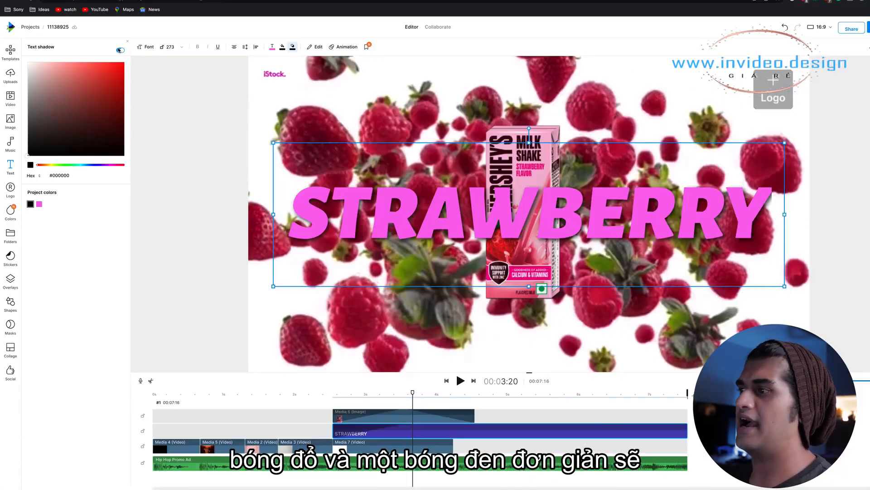
left_click(248, 114)
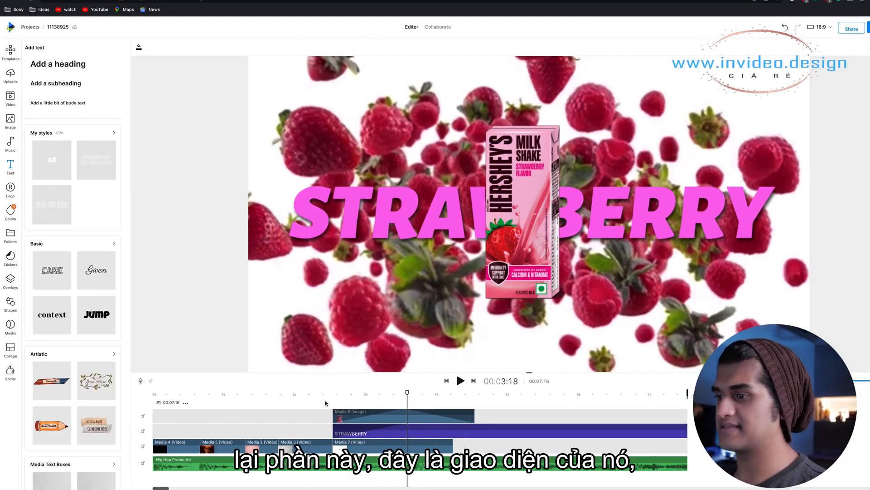
Play back the strawberry section to check how the heading appears behind the carton.
left_click(327, 398)
key("space")
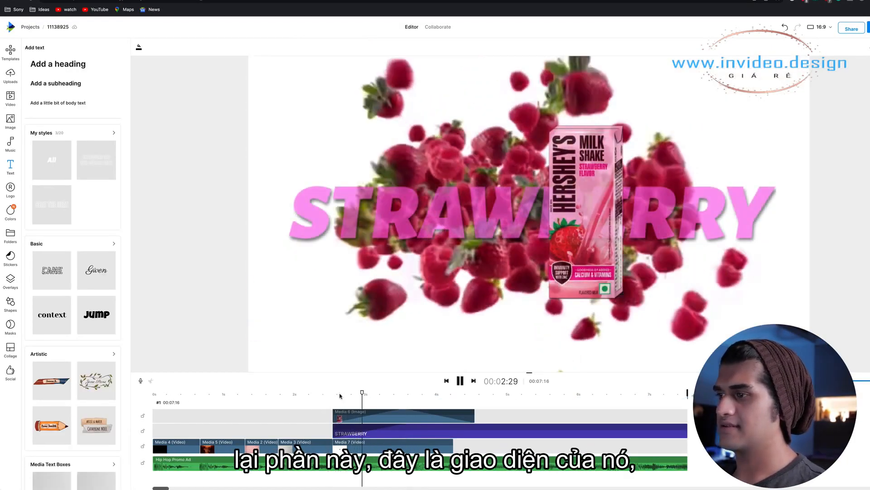
key("space")
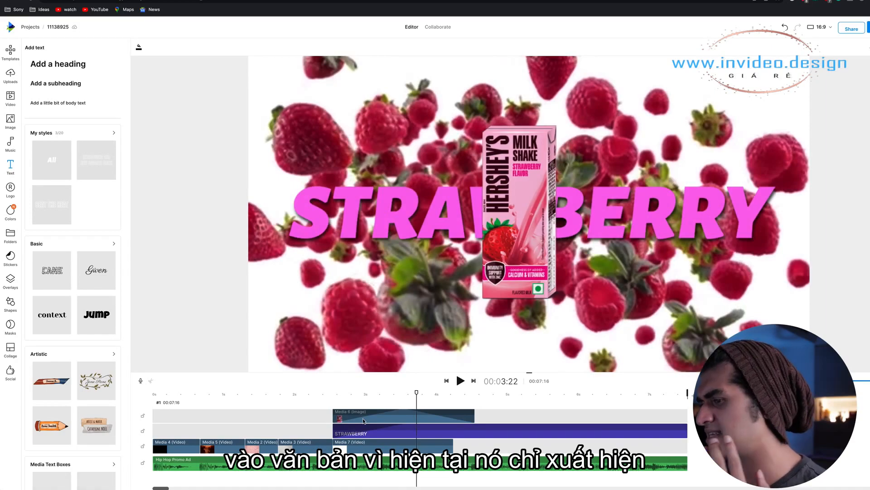
left_click(326, 393)
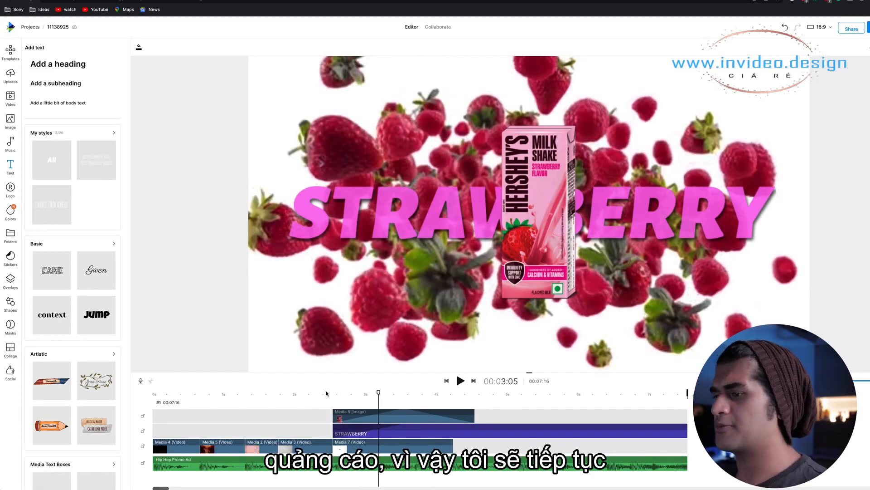
Give the STRAWBERRY heading the entrance animation Disco station and play the section back.
left_click(411, 429)
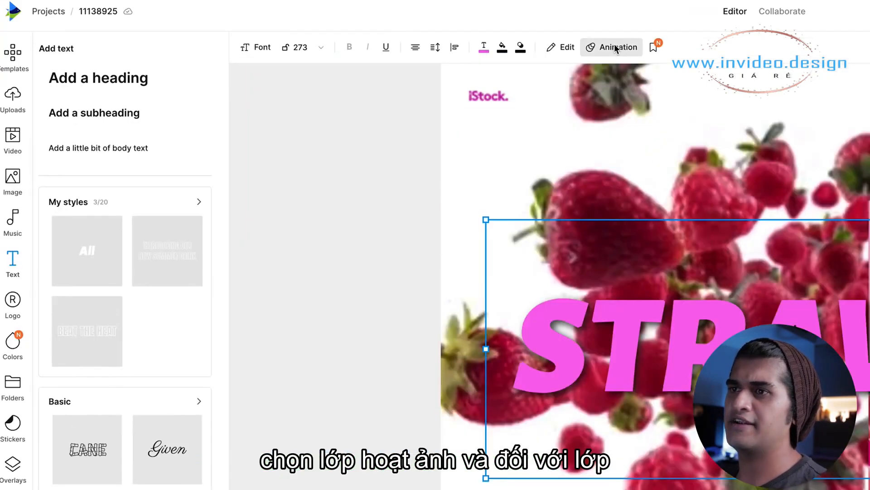
left_click(343, 47)
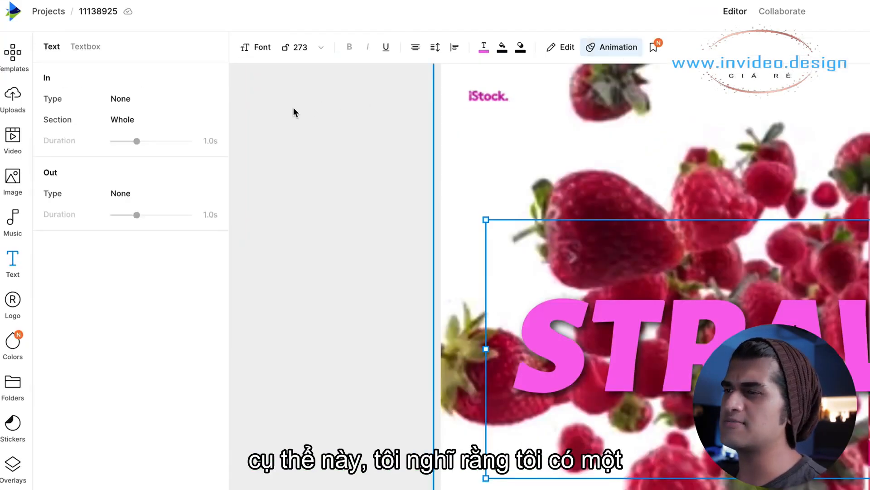
left_click(129, 105)
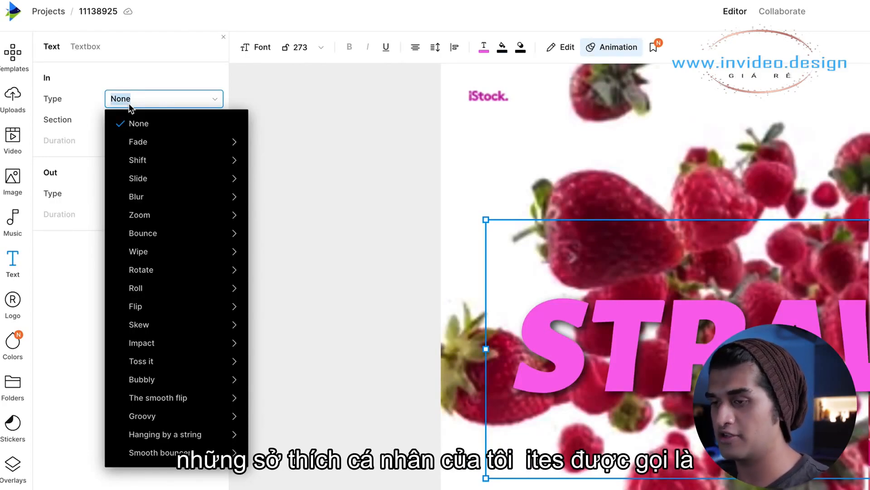
type("disco")
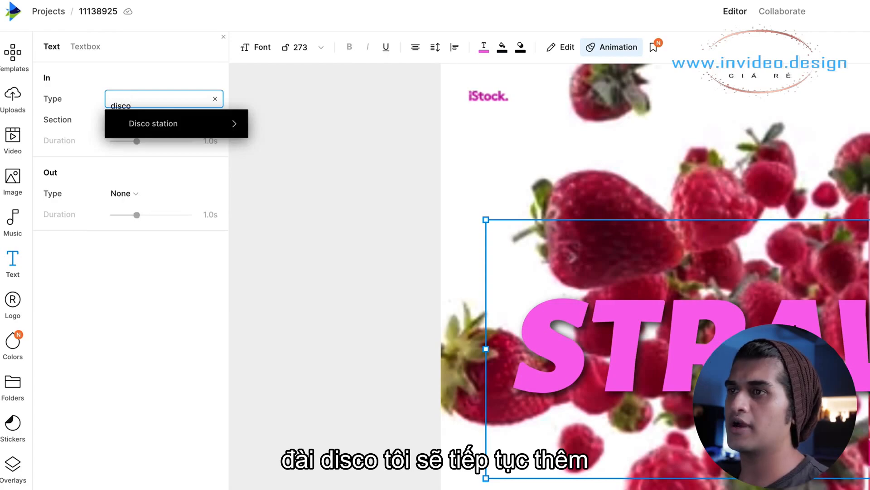
mouse_move(235, 128)
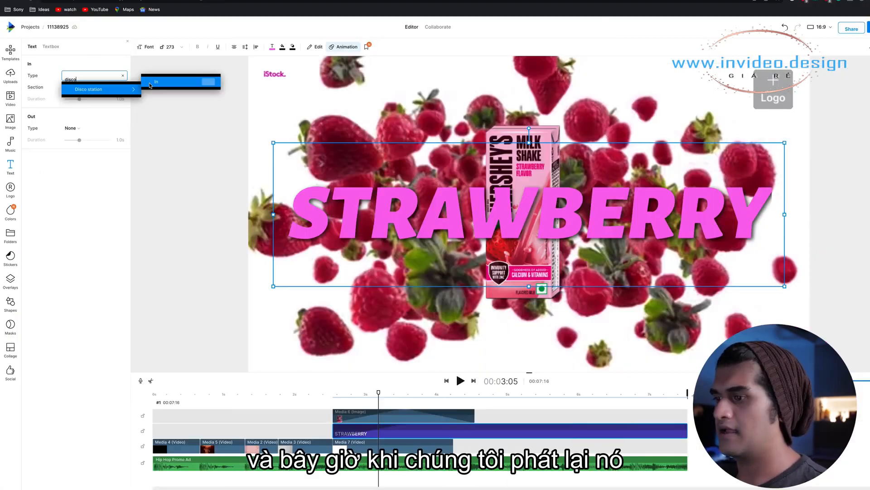
left_click(263, 110)
left_click(325, 393)
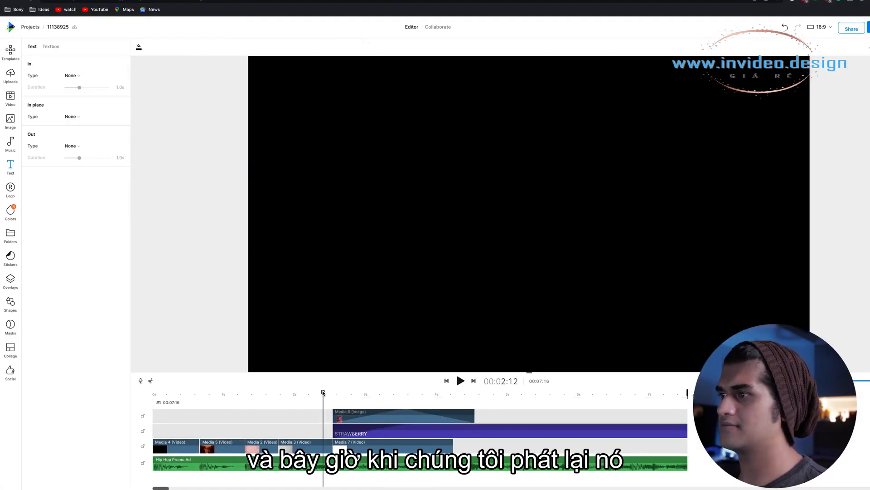
key("space")
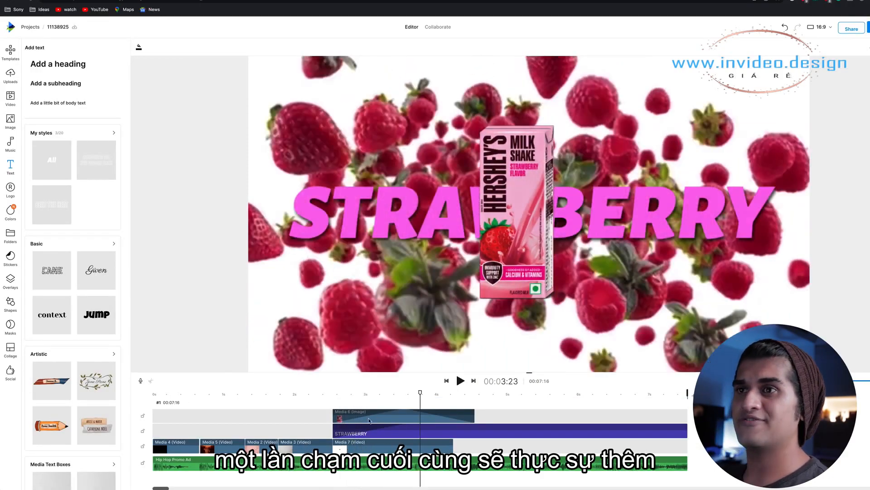
Overlay the uploaded black letterbox bars image at full canvas size, spanning the whole timeline, and lock its layer.
left_click(11, 75)
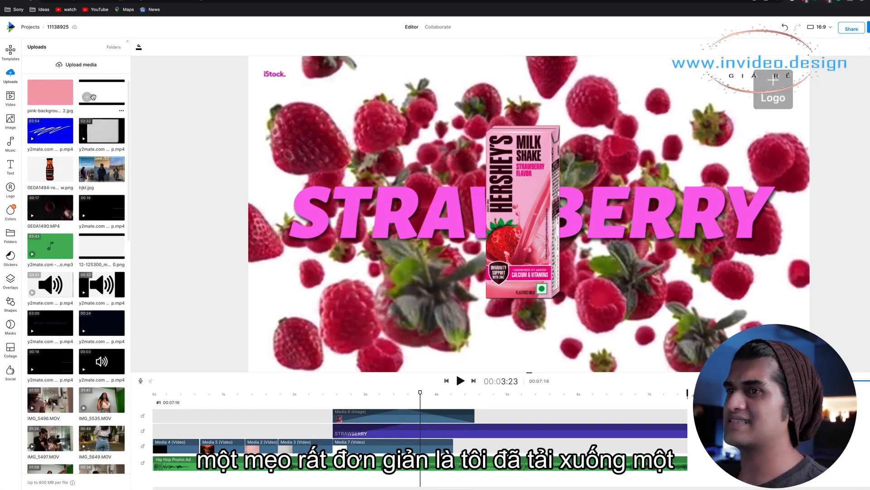
left_click(89, 96)
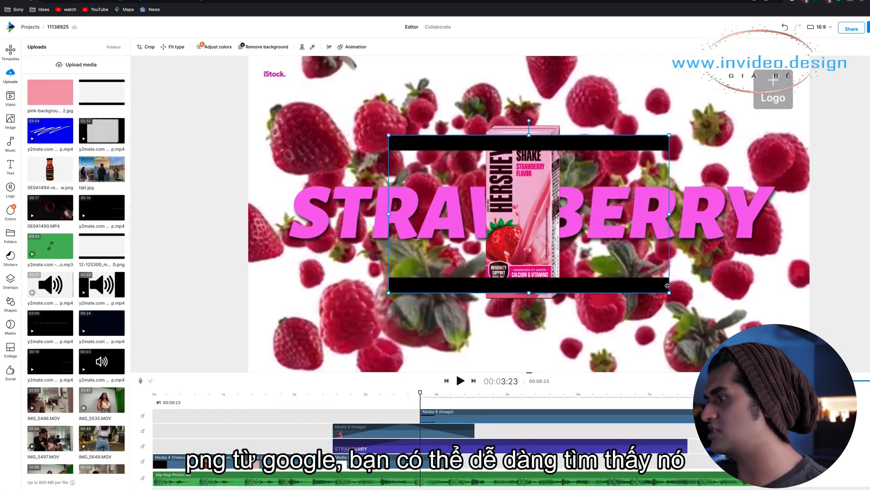
left_click_drag(668, 292, 810, 370)
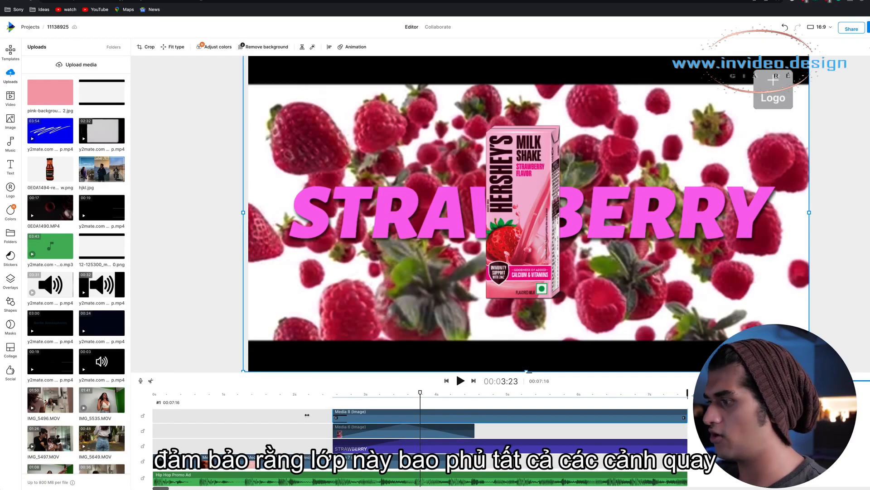
left_click_drag(307, 415, 153, 414)
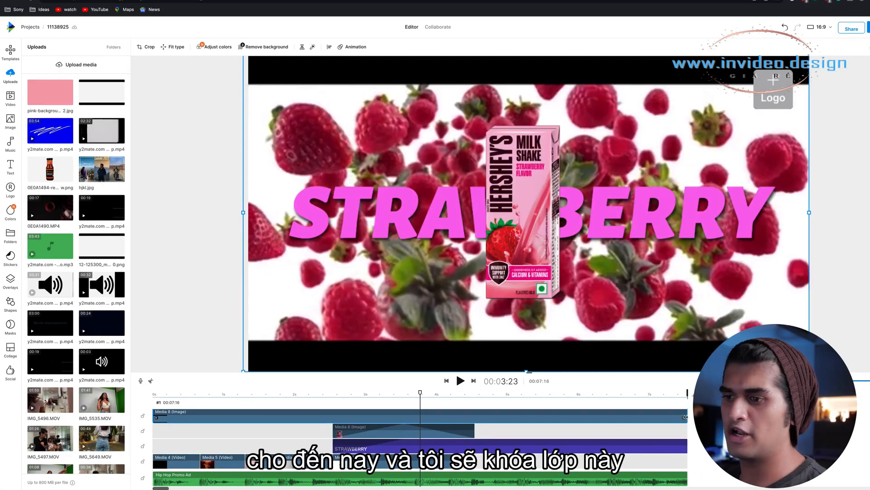
left_click(142, 416)
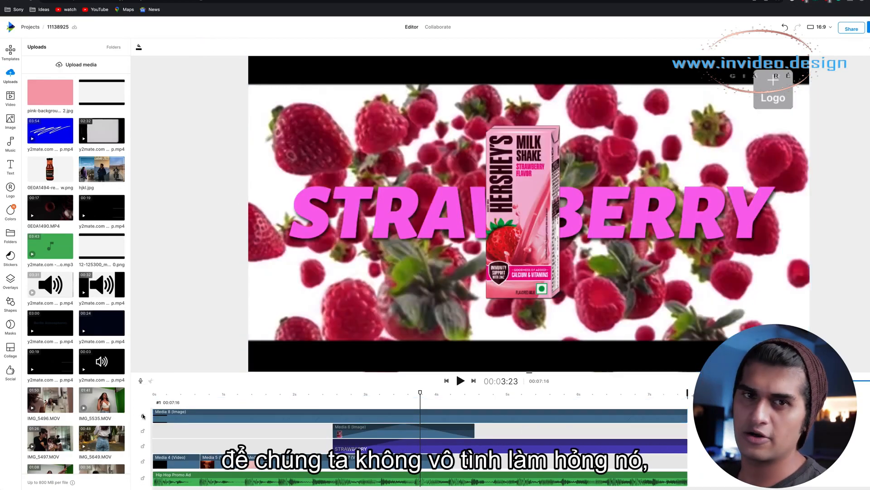